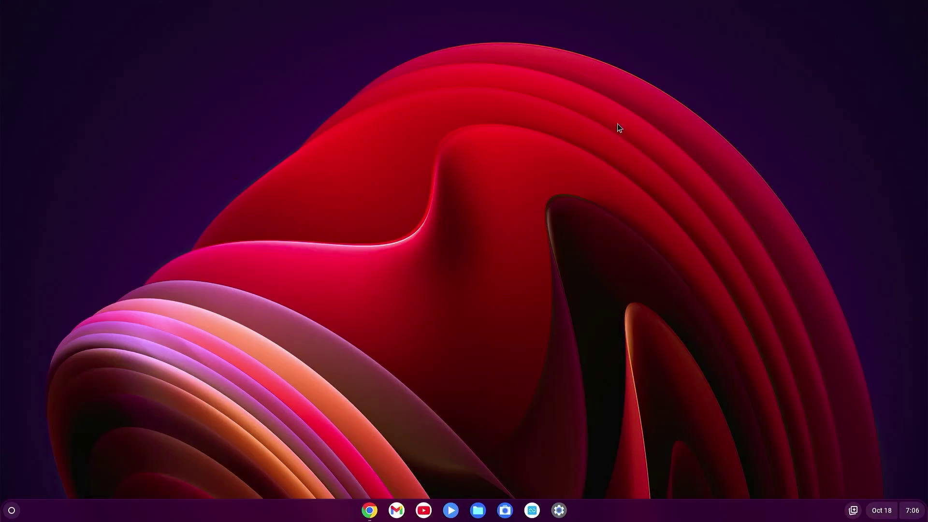
- From ventoy.net Downloads, start the ventoy-1.0.96-livecd.iso download on SourceForge and close that tab
left_click(366, 512)
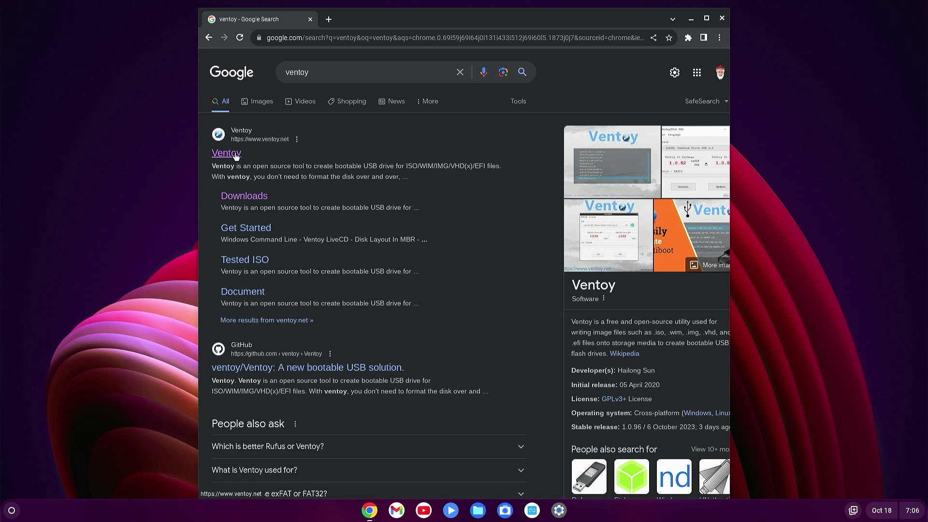
left_click(227, 153)
left_click(394, 119)
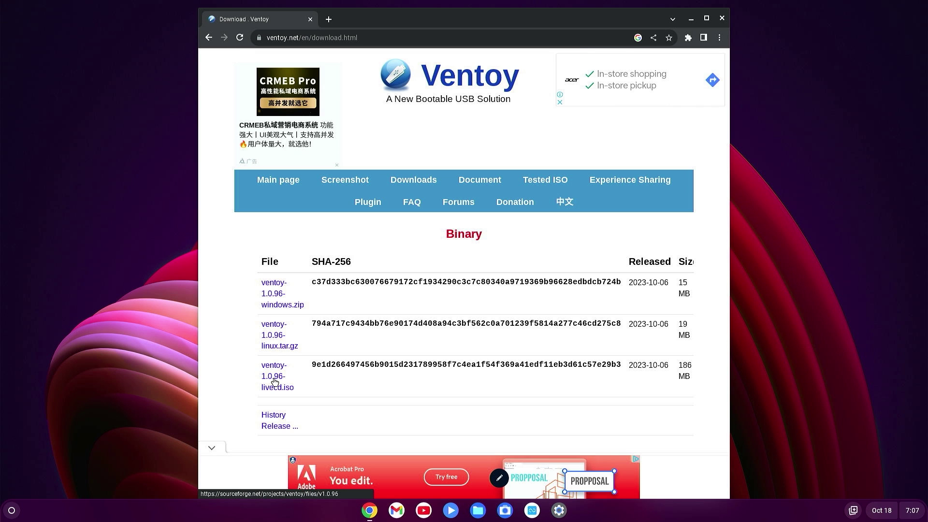
left_click(275, 381)
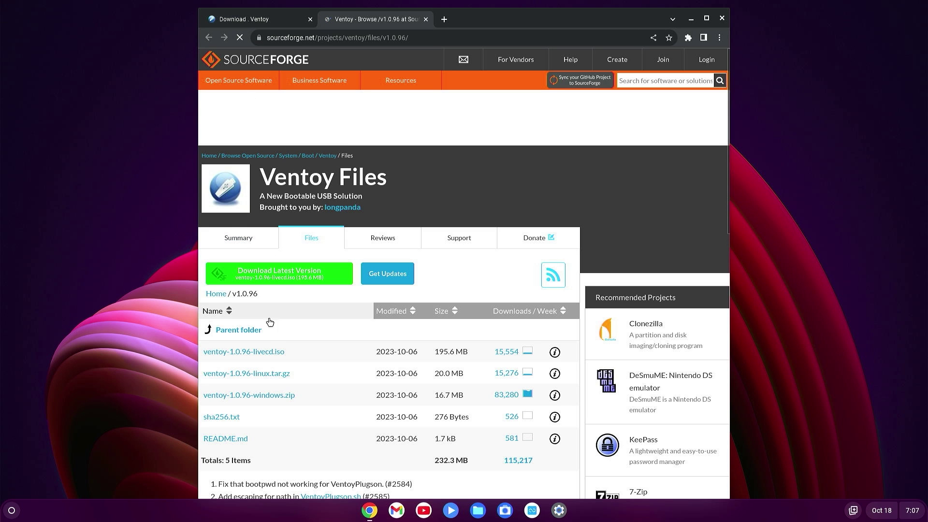
left_click(271, 353)
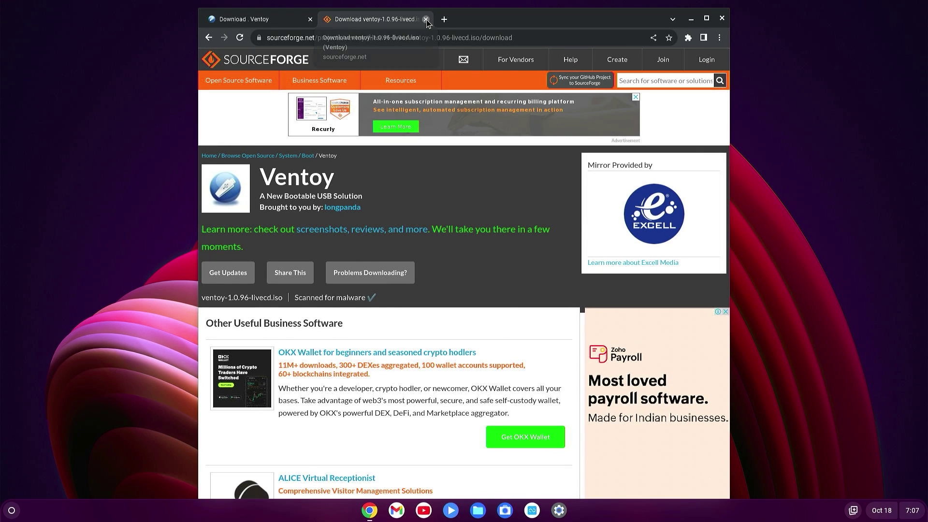
left_click(426, 19)
- Search 'windows 10 download' and open Microsoft's Windows 10 disc image page
left_click(396, 34)
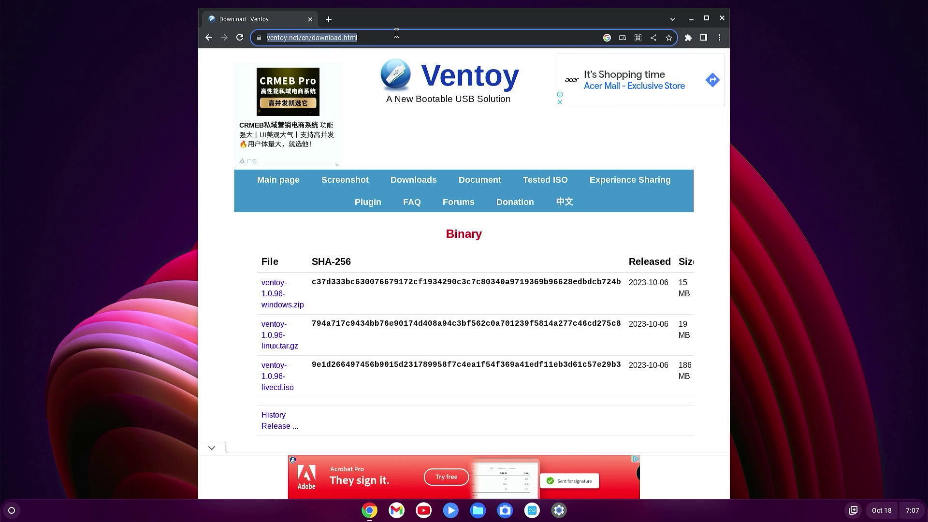
type("windows 10 download")
key("Return")
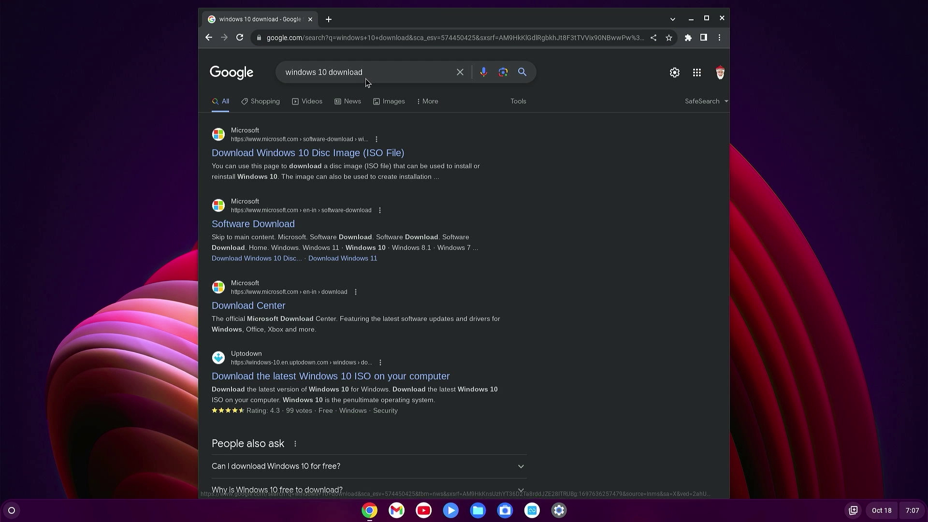
left_click(293, 153)
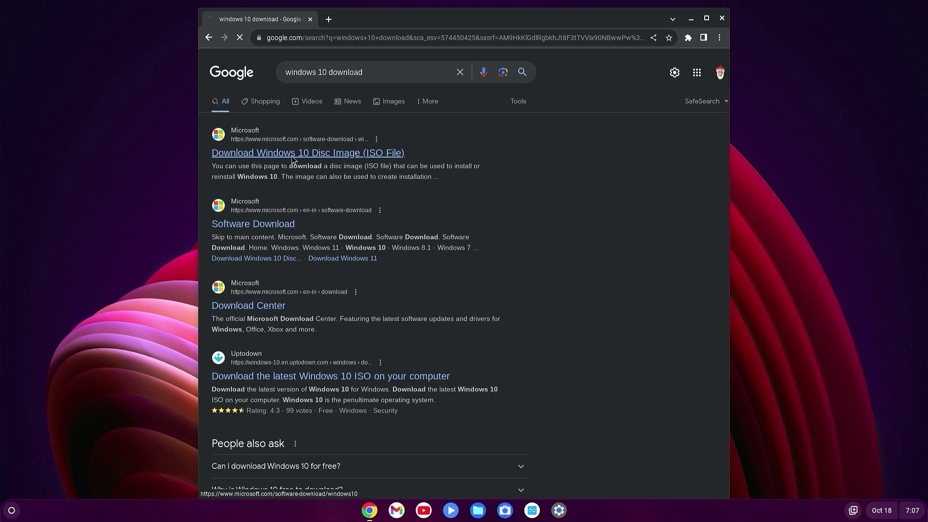
- Choose Windows 10 (multi-edition ISO) and English (United States), confirming each to reveal download links
scroll(306, 245, "down", 7)
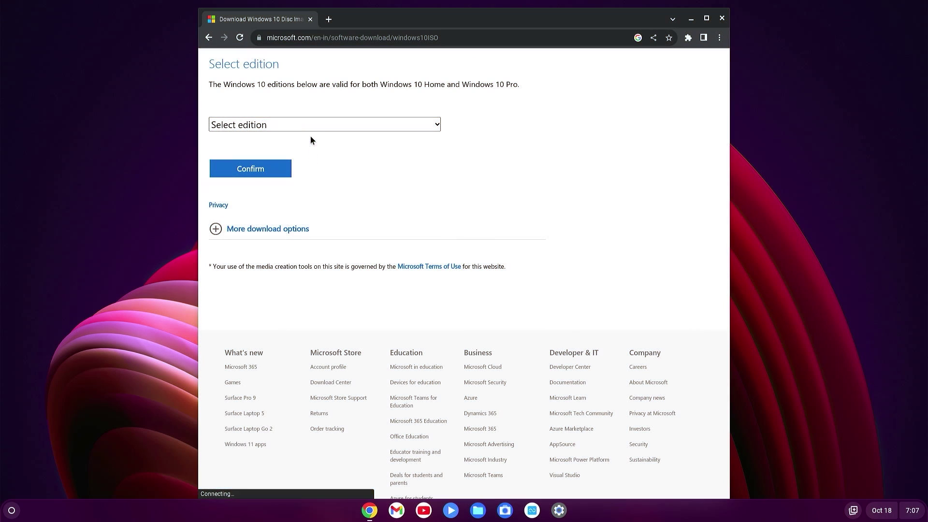
left_click(309, 124)
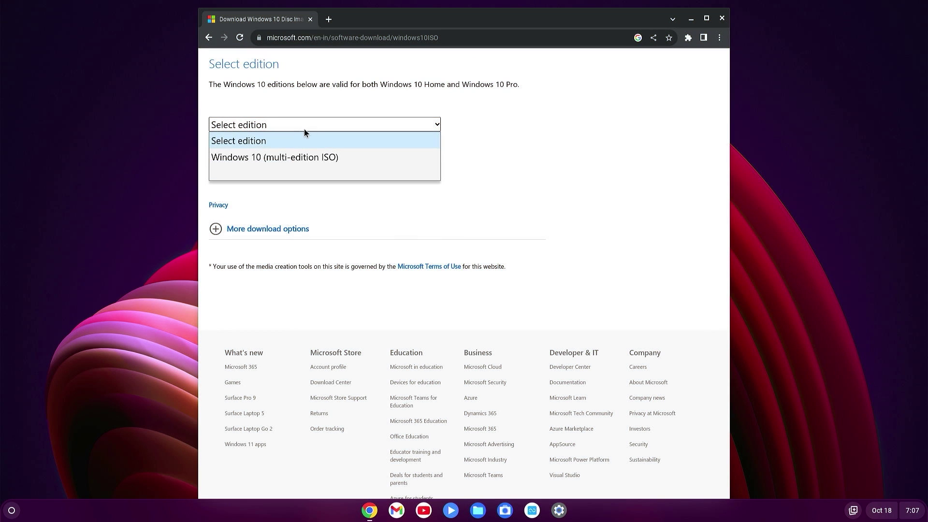
left_click(280, 157)
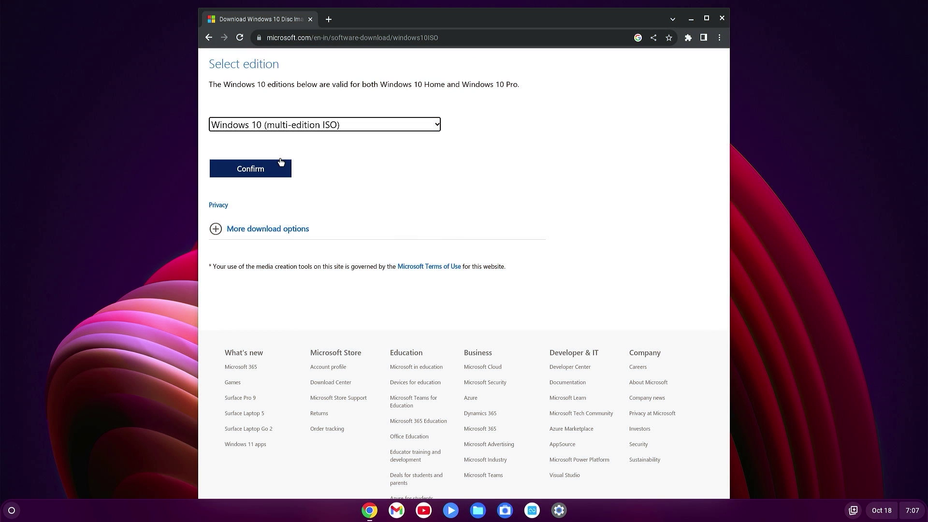
left_click(256, 173)
left_click(240, 283)
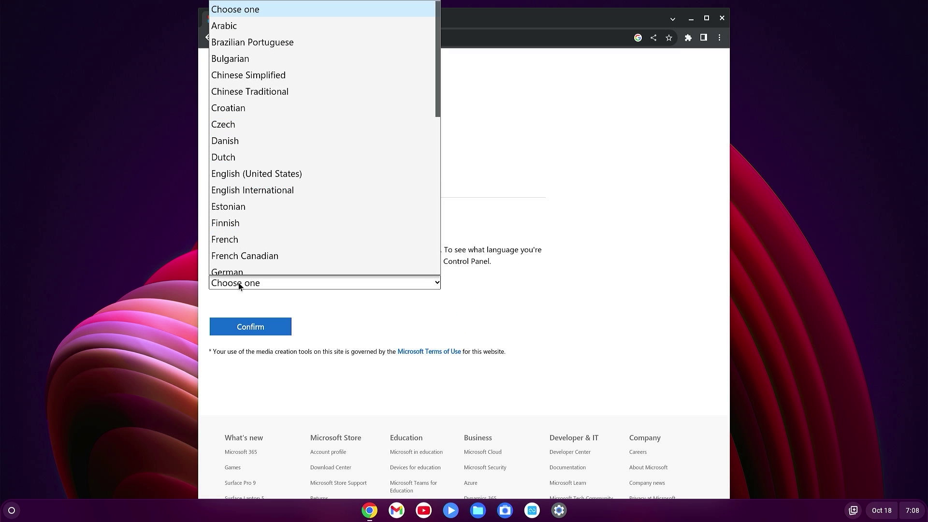
left_click(268, 167)
left_click(250, 325)
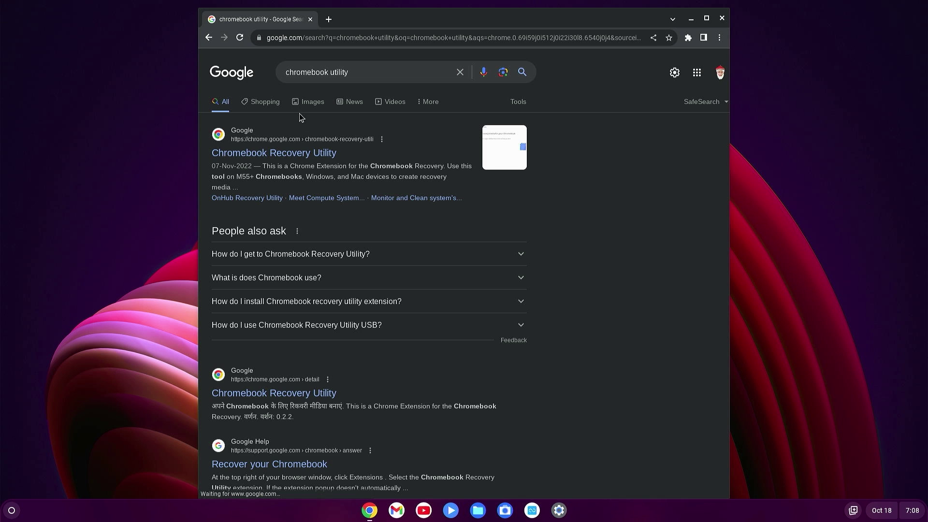
- Launch Chromebook Recovery Utility from the Extensions menu and close the Chrome window
left_click(273, 154)
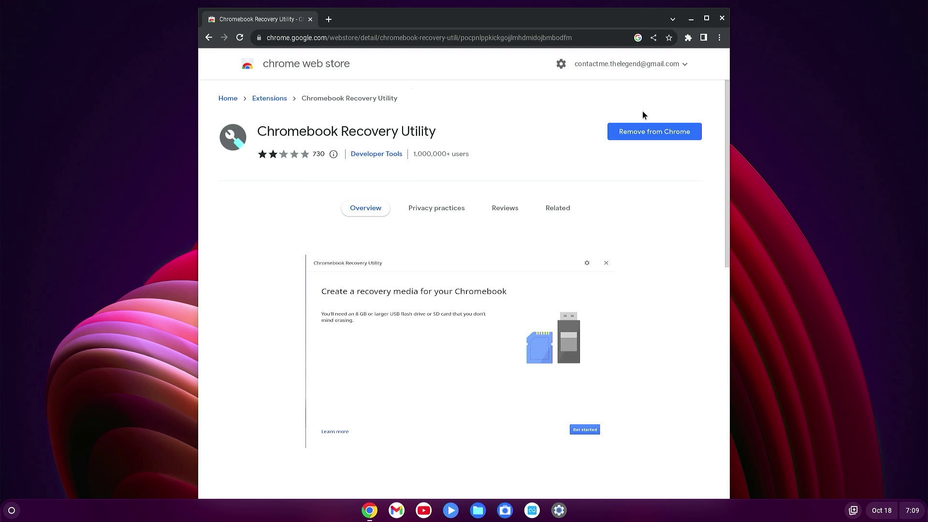
left_click(688, 38)
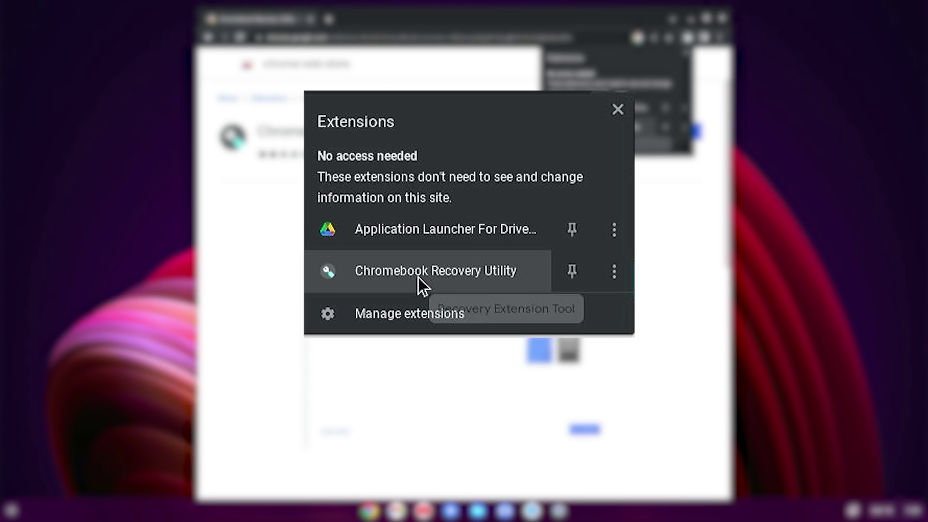
left_click(593, 131)
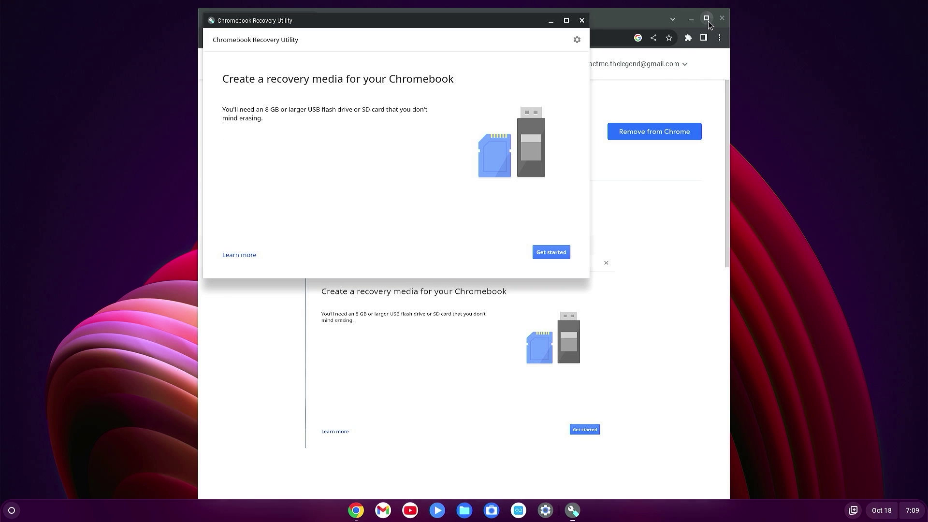
left_click(721, 18)
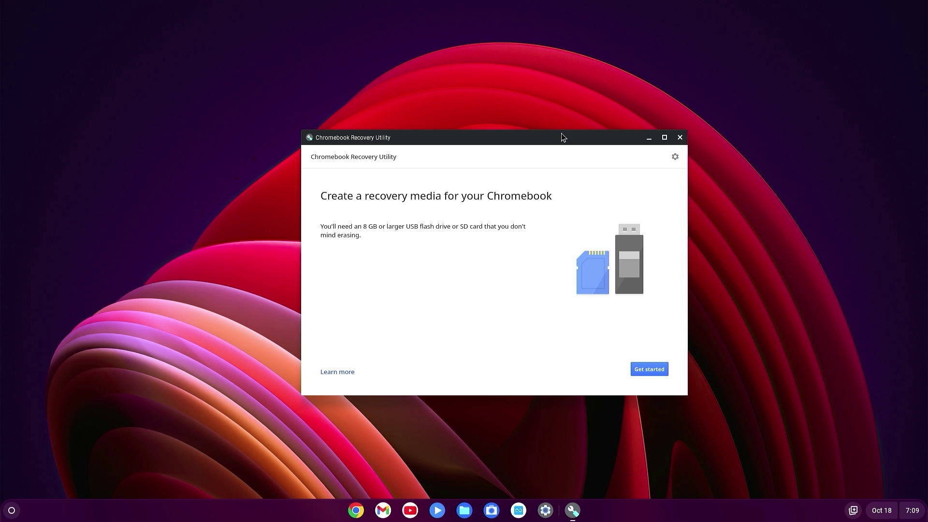
- Zip ventoy-1.0.96-livecd.iso in the Downloads folder, then go back to the Recovery Utility
left_click(464, 510)
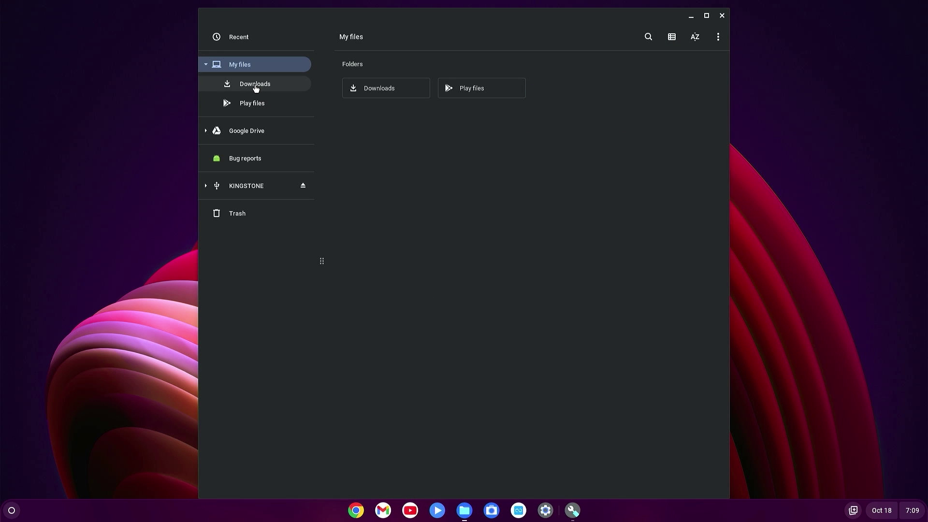
left_click(255, 85)
left_click(570, 125)
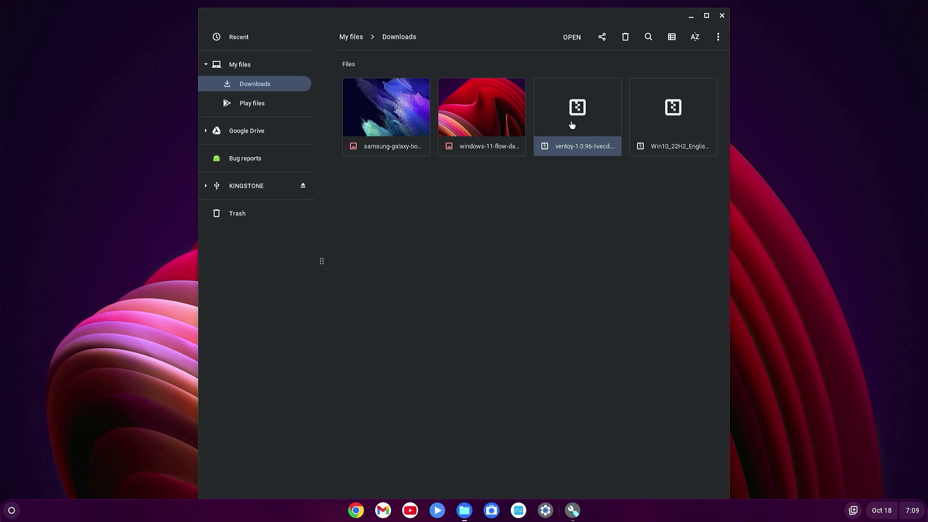
right_click(582, 124)
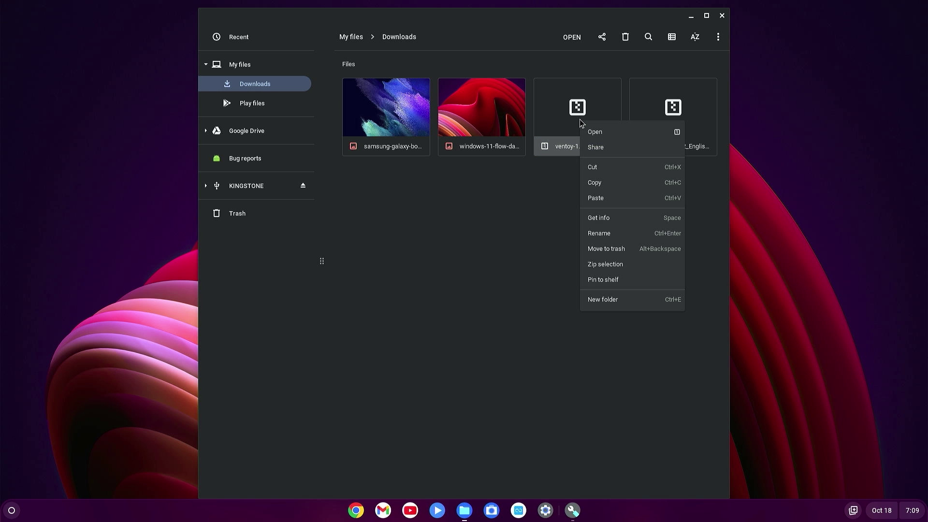
left_click(605, 265)
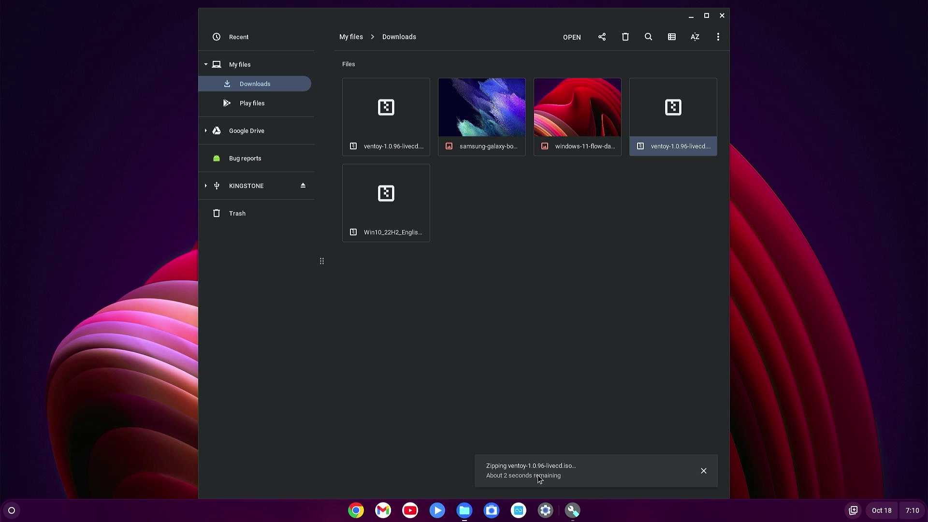
left_click(578, 510)
- Write local image ventoy-1.0.96-livecd.zip to the 14.6 GB USB drive, then click Done
left_click(674, 157)
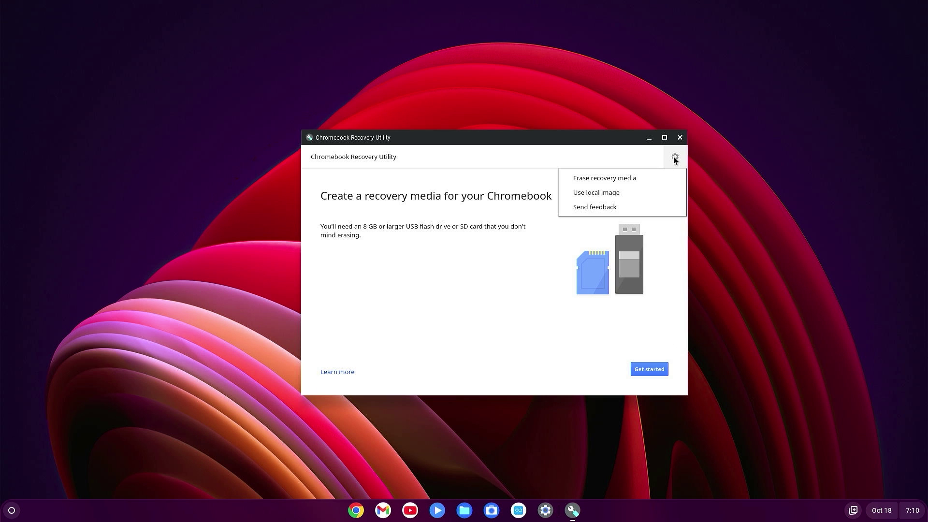
left_click(624, 193)
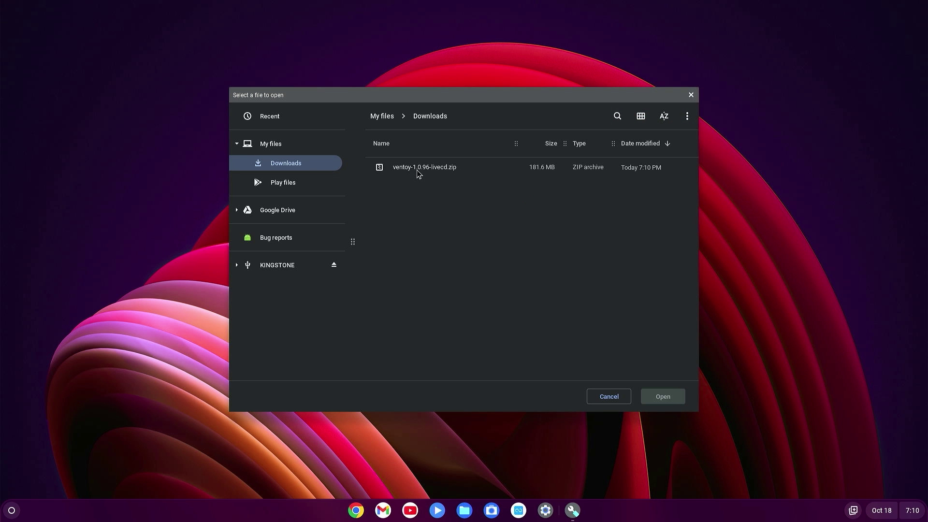
left_click(419, 169)
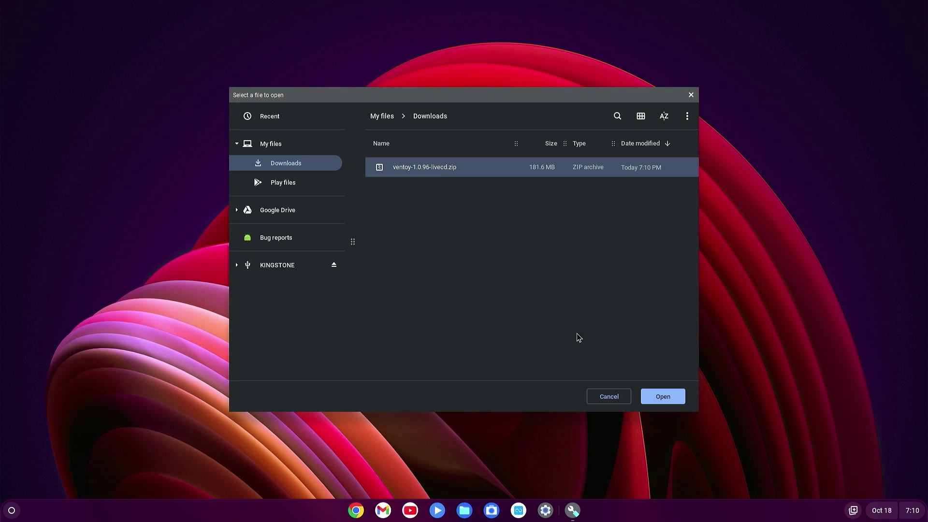
left_click(663, 397)
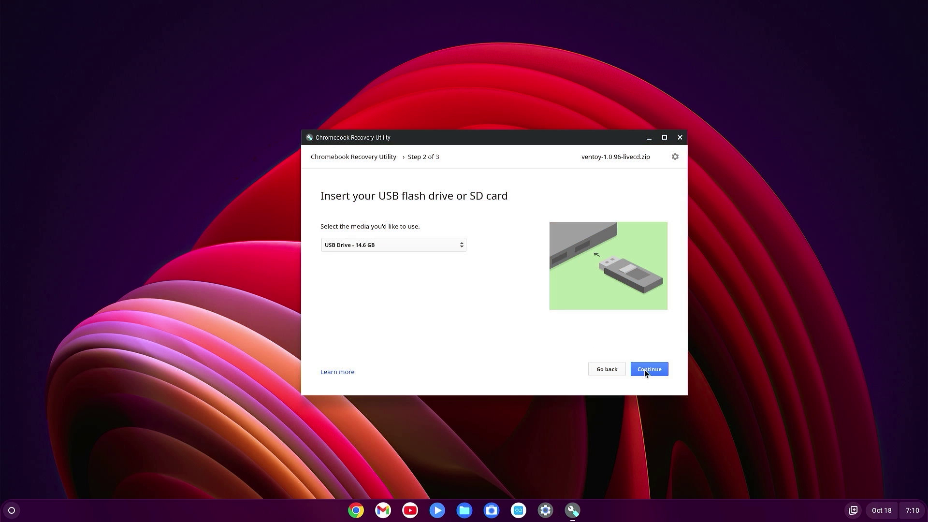
left_click(645, 370)
left_click(645, 369)
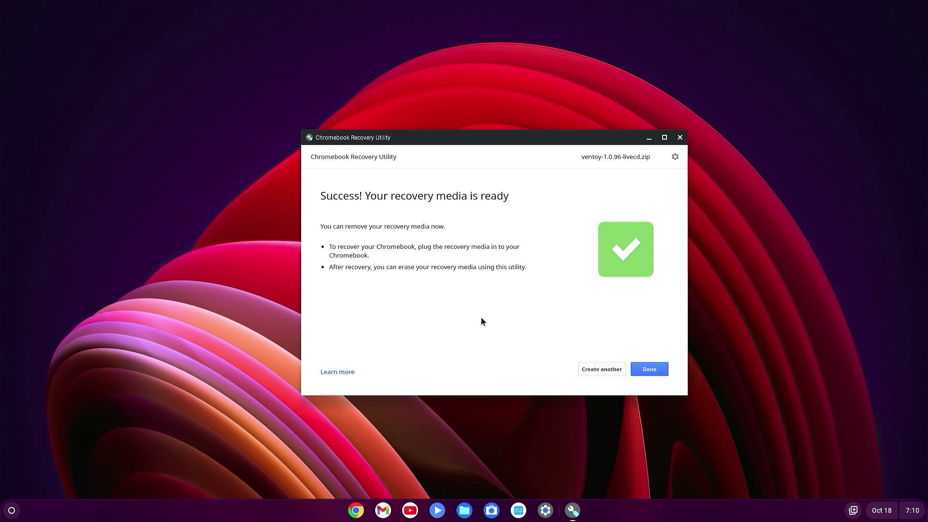
left_click(651, 370)
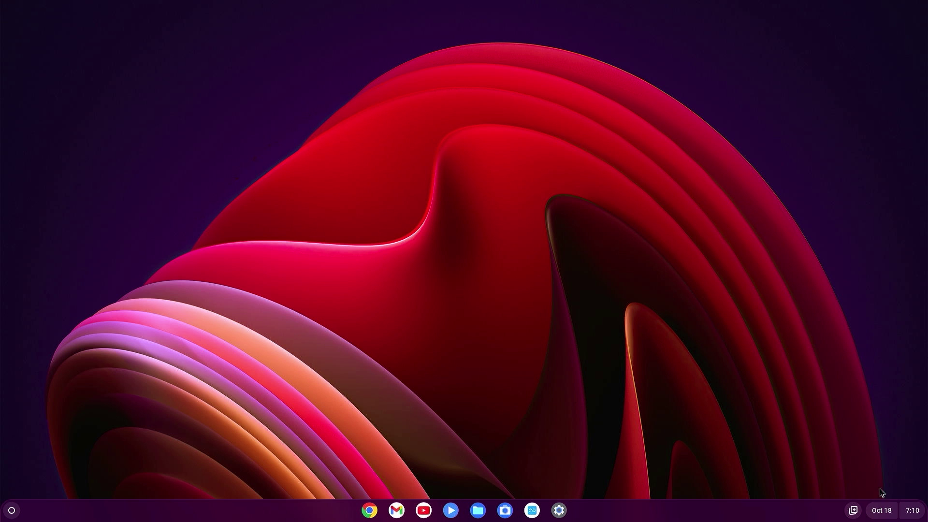
- Power off, boot from Kingston USB Partition 2, and highlight Ventoy 1.0.96 LiveCD GUI in GRUB
left_click(911, 510)
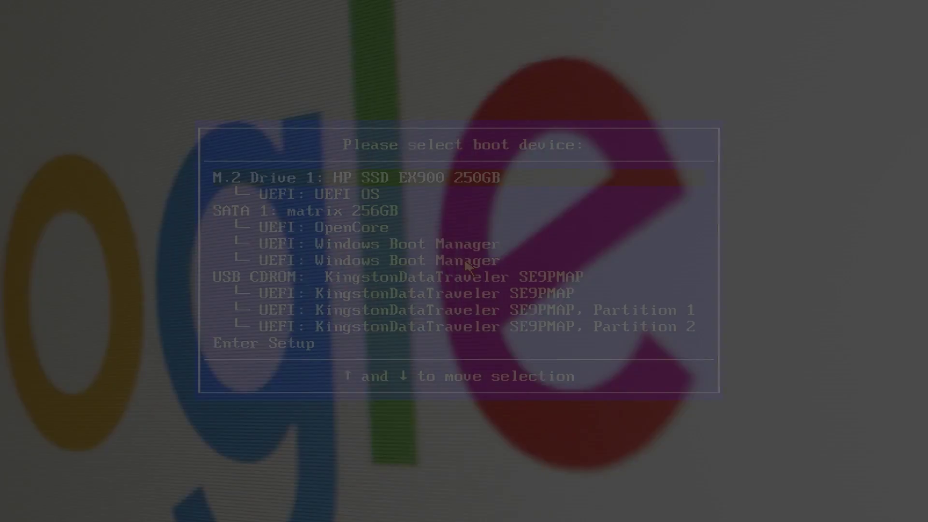
key("Down")
key("Up")
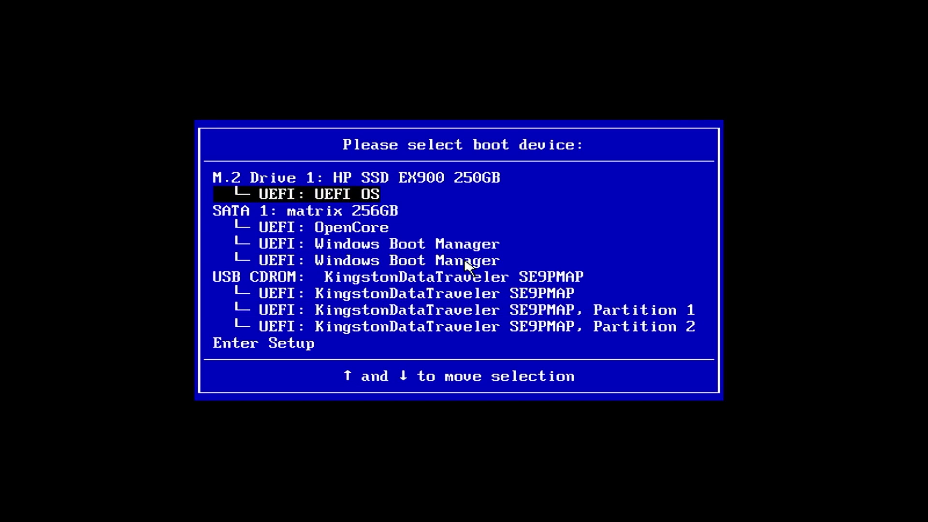
key("Up")
key("Up")
key("Return")
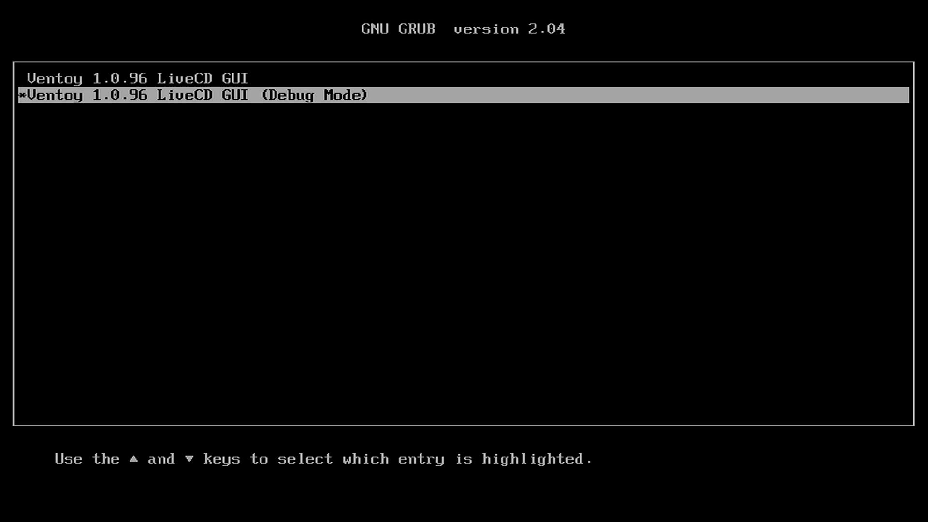
key("Up")
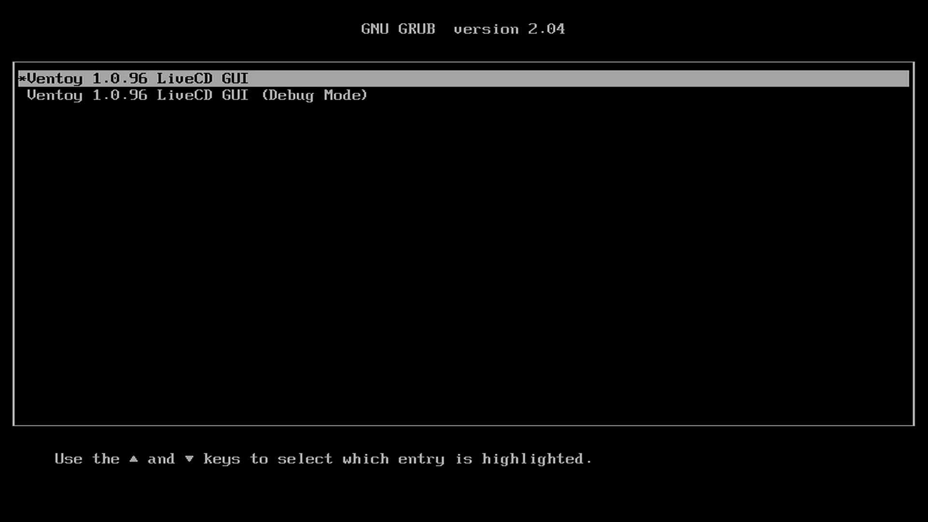
key("Down")
key("Up")
- Boot the Ventoy LiveCD GUI and show Ventoy2Disk's Partition Style MBR/GPT choices
key("Return")
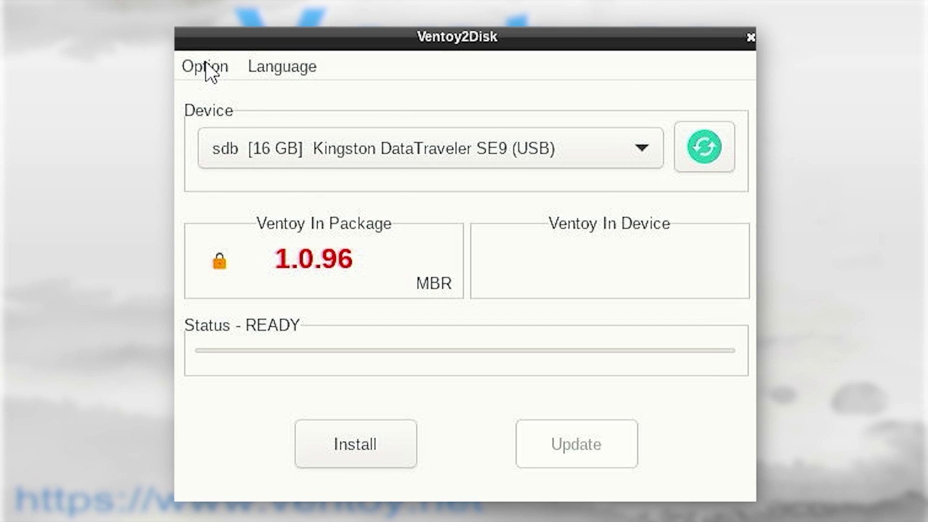
left_click(363, 187)
mouse_move(239, 126)
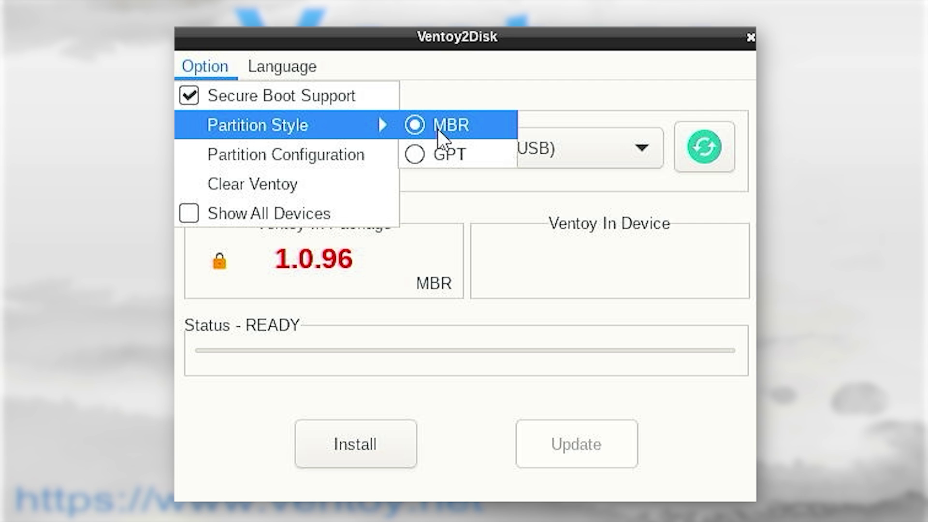
- Switch to GPT and install Ventoy 1.0.96 on the 16 GB drive, accepting both format warnings
left_click(457, 149)
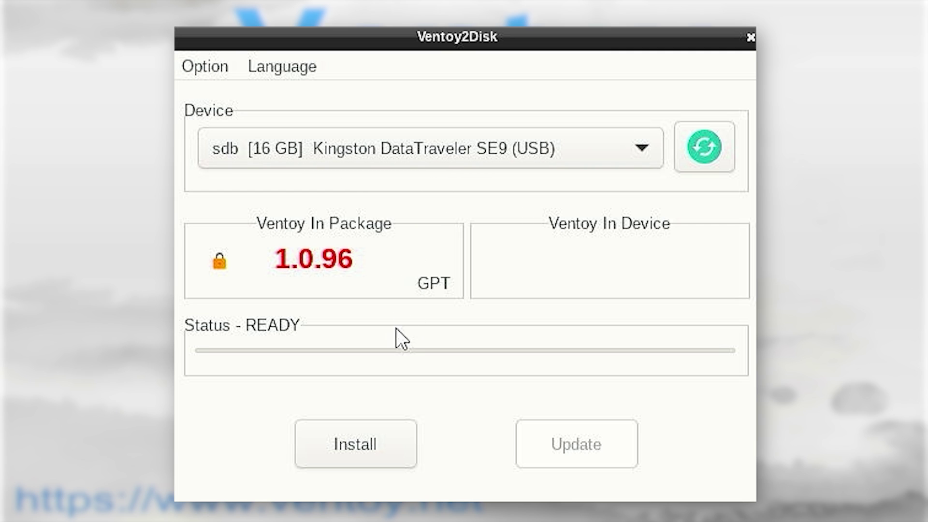
left_click(360, 445)
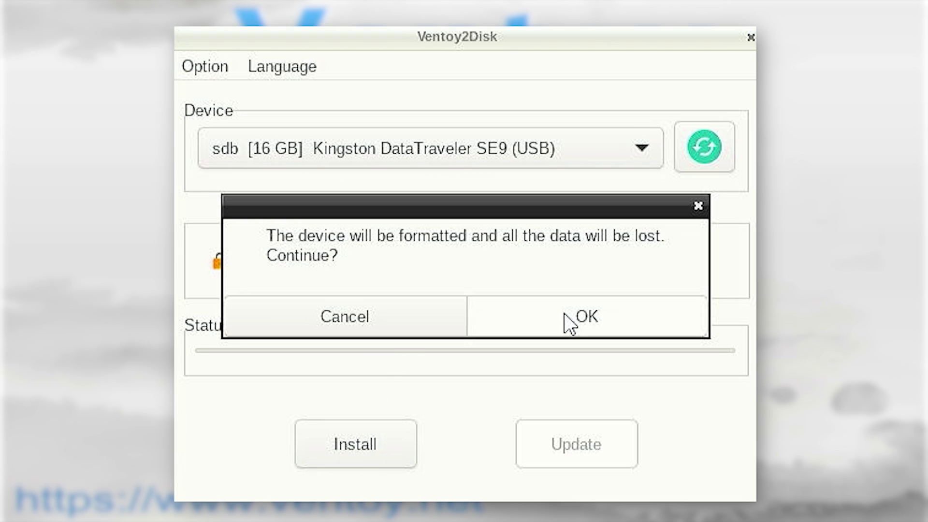
left_click(564, 313)
left_click(564, 314)
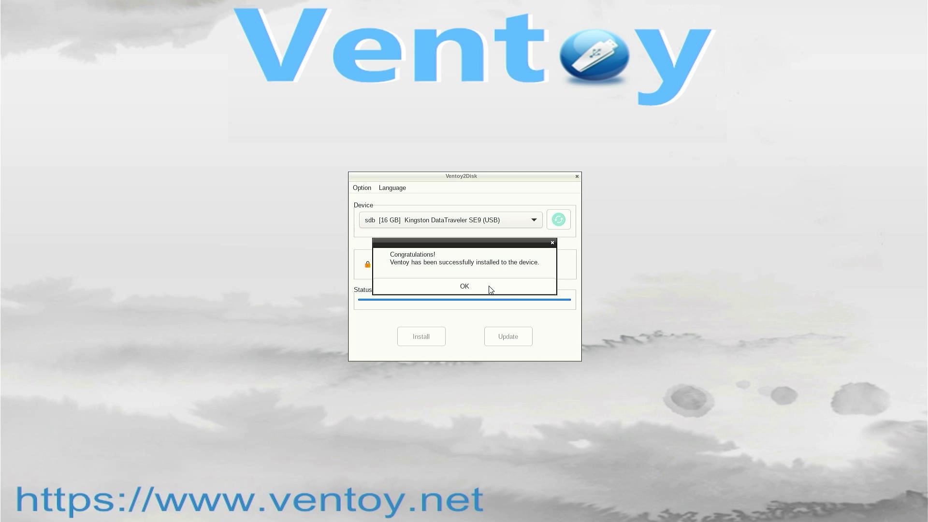
- Dismiss the Ventoy success message and copy Win10_22H2_English_x64.iso from Downloads
left_click(490, 288)
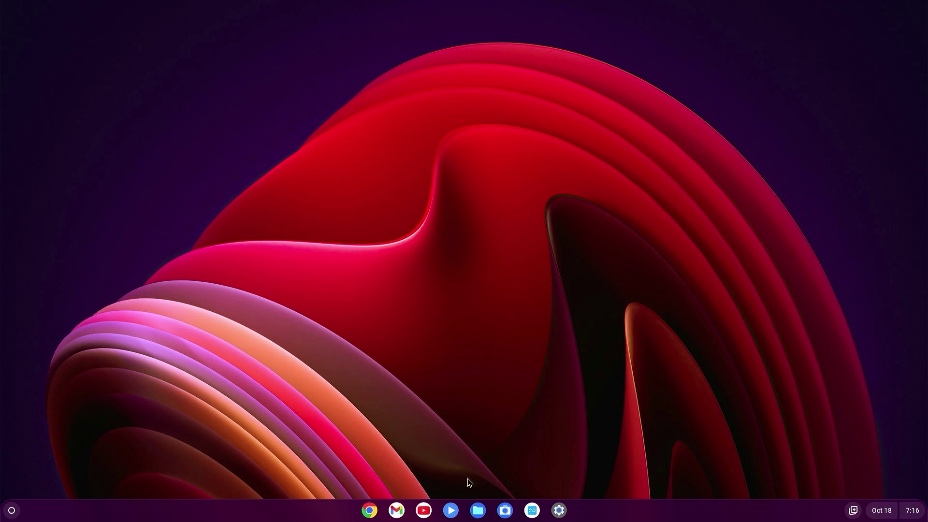
left_click(478, 511)
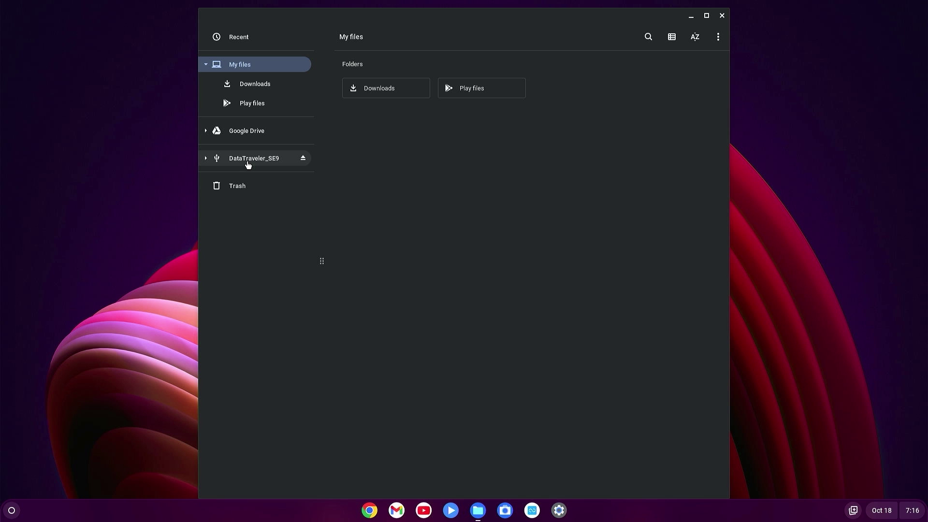
left_click(254, 90)
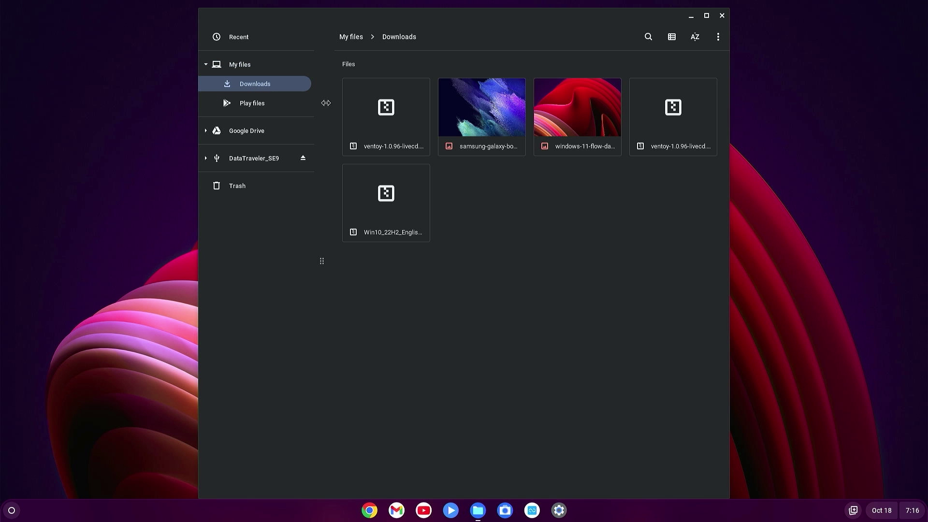
left_click(415, 206)
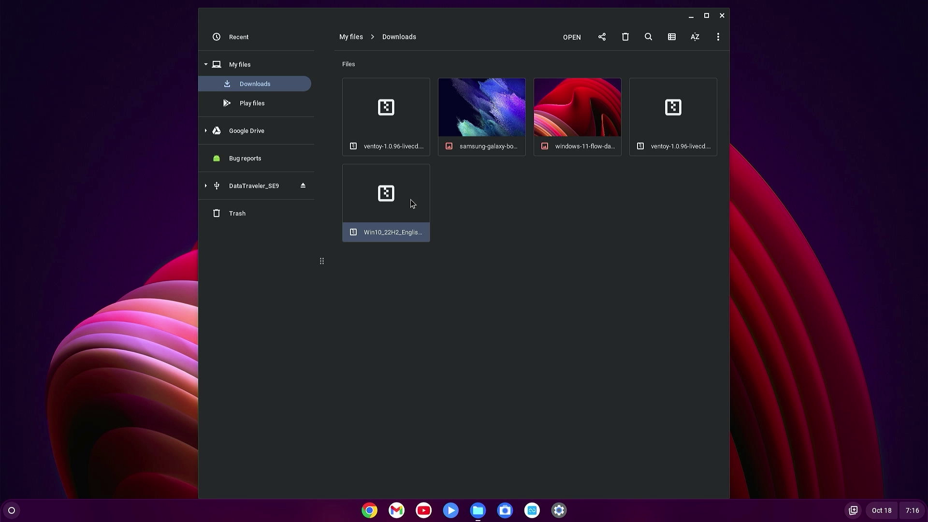
right_click(413, 203)
left_click(425, 261)
- Paste the ISO into the Ventoy folder on the DataTraveler_SE9 drive
left_click(254, 187)
left_click(468, 89)
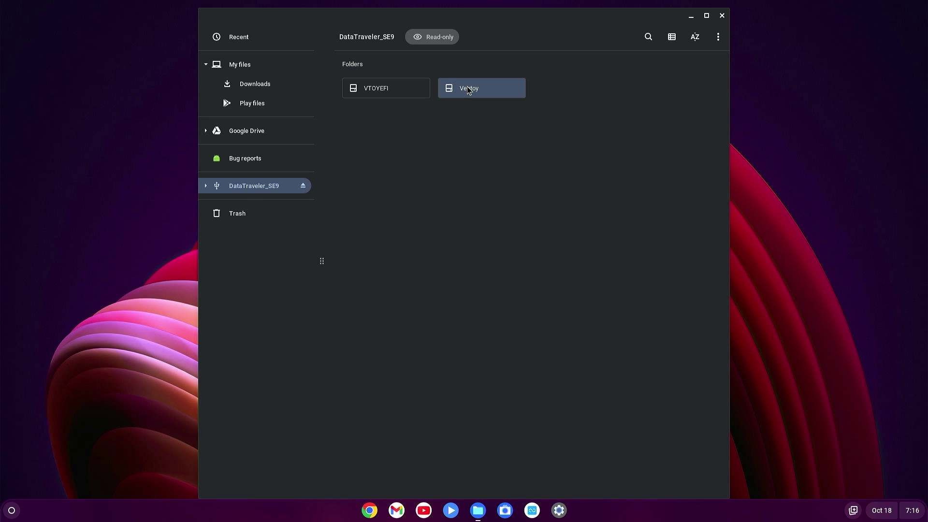
double_click(468, 89)
right_click(425, 119)
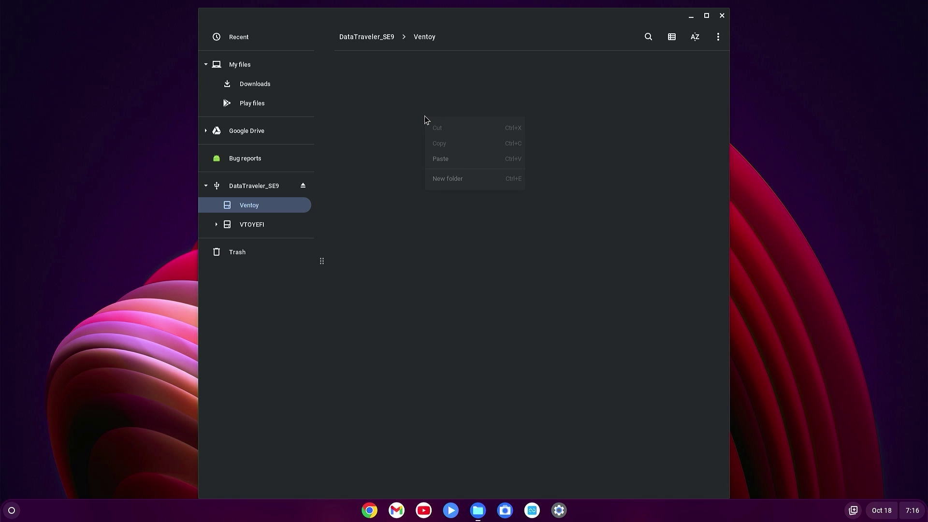
left_click(439, 159)
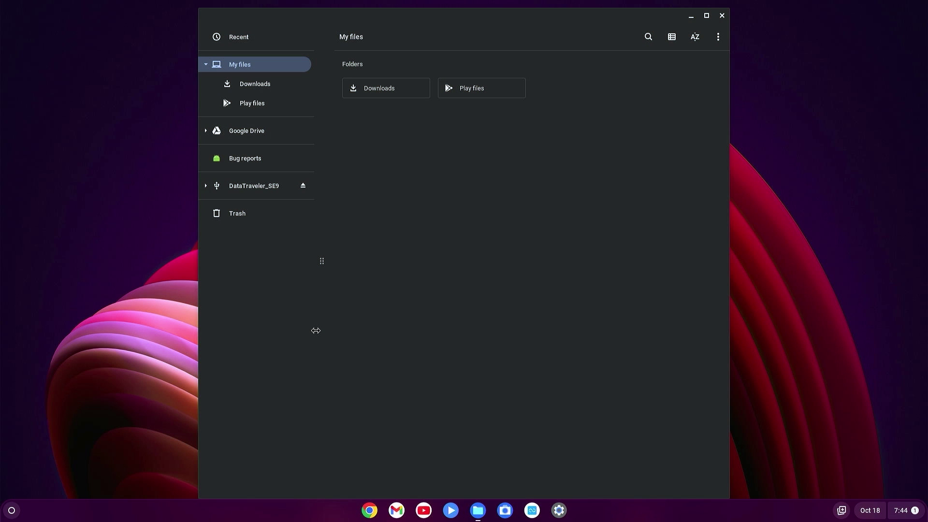
- Close Files, boot the Kingston USB entry, and select Win10_22H2_English_x64.iso in Ventoy
left_click(723, 16)
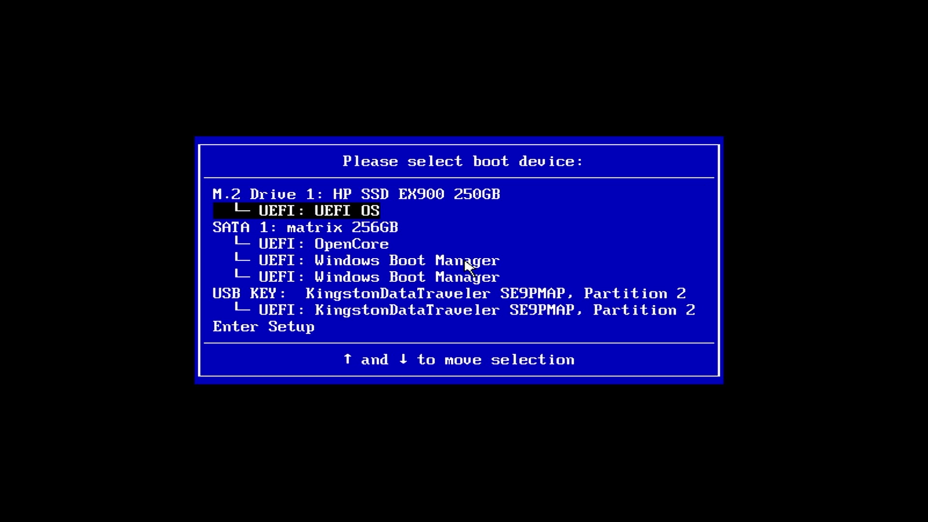
key("Down")
key("Down")
key("Down")
key("Down")
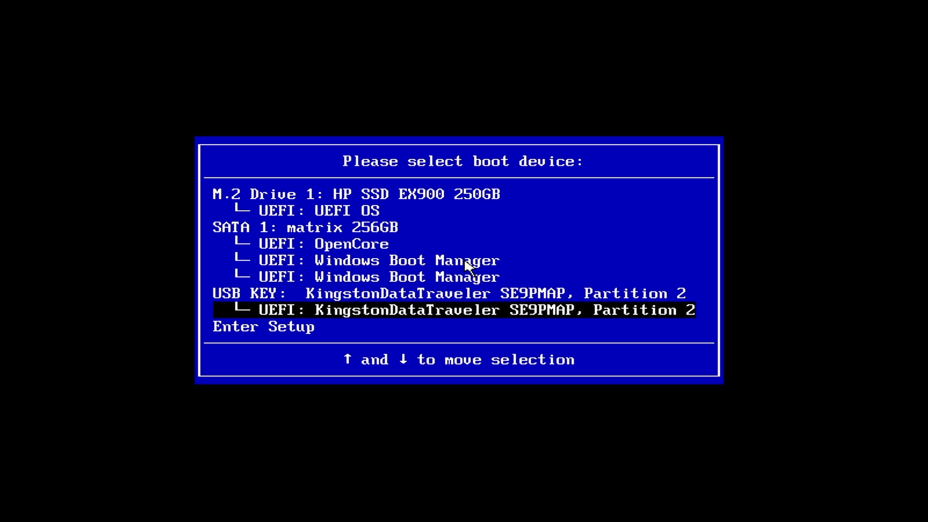
key("Return")
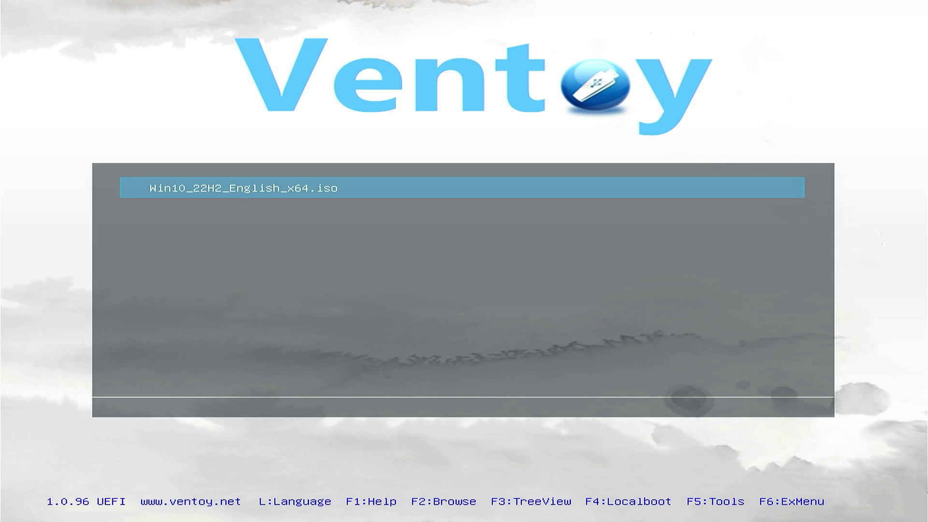
key("Return")
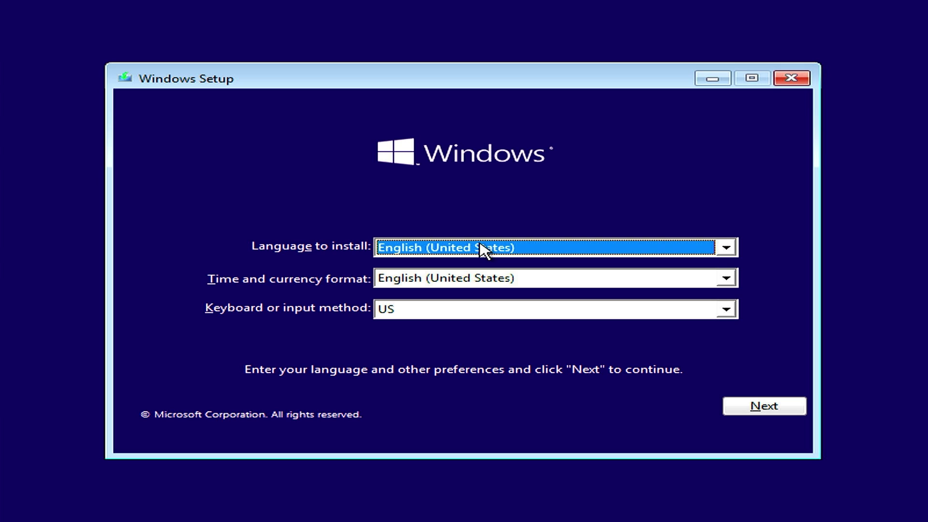
- Keep English defaults, start the install, accept the license terms, and choose Custom installation
left_click(775, 409)
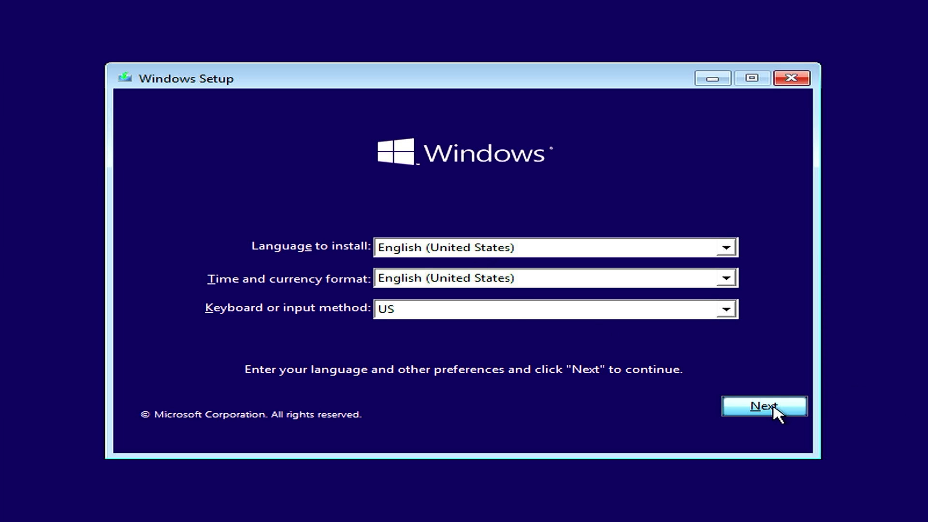
left_click(425, 273)
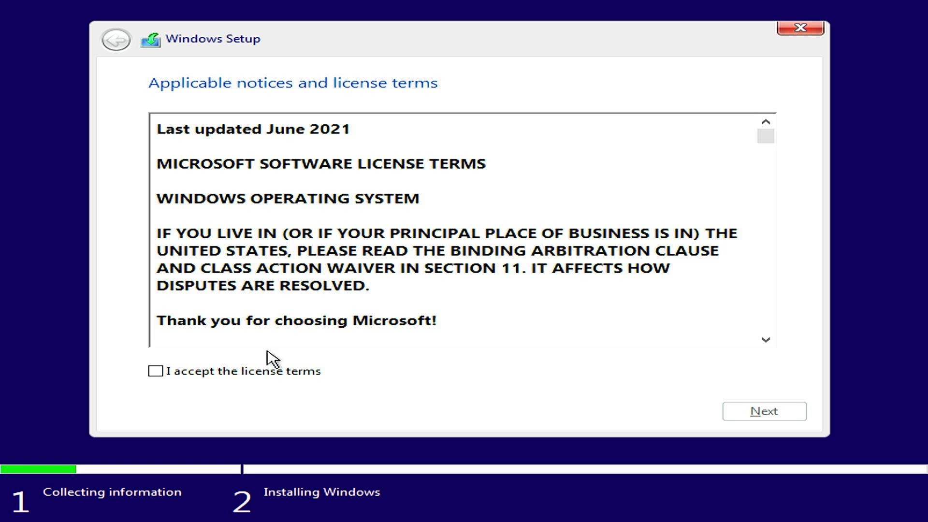
left_click(264, 372)
left_click(783, 411)
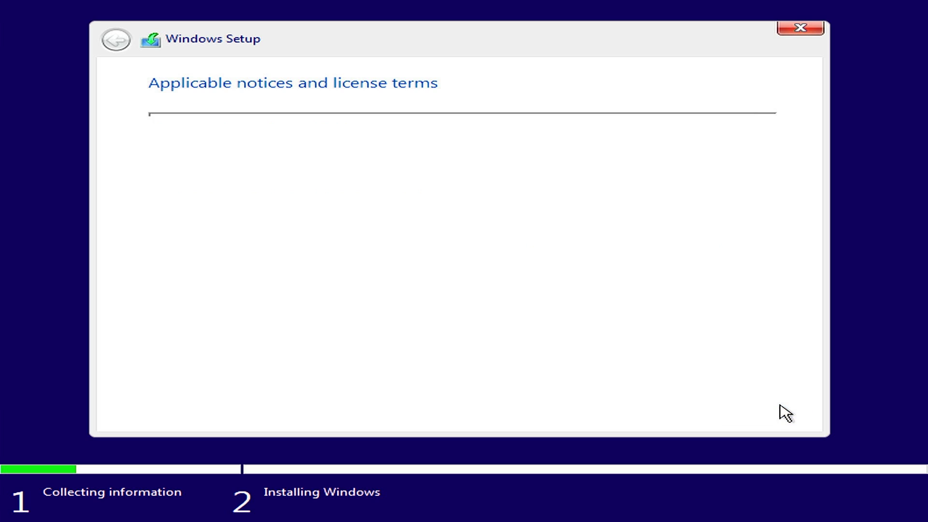
left_click(361, 253)
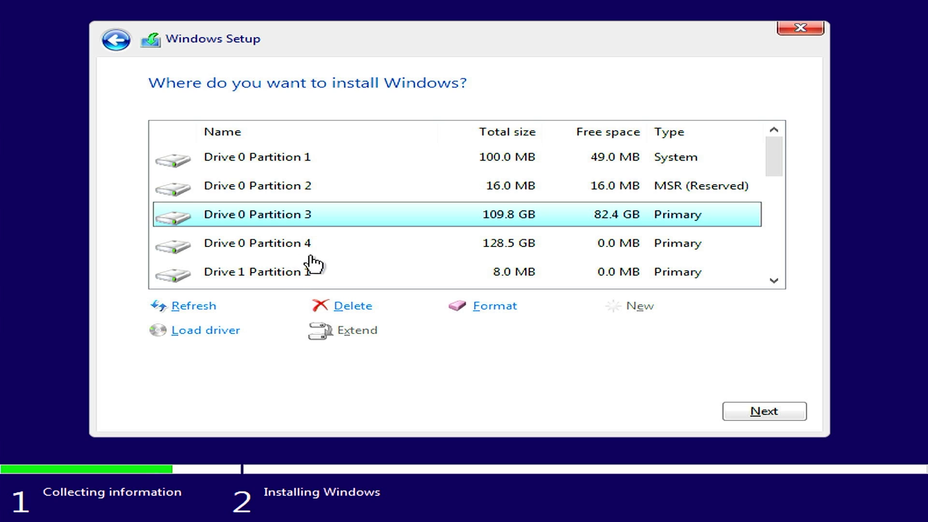
- Select Drive 1 Partition 1 and open an administrator command prompt with Shift+F10
scroll(464, 259, "down", 1)
left_click(353, 194)
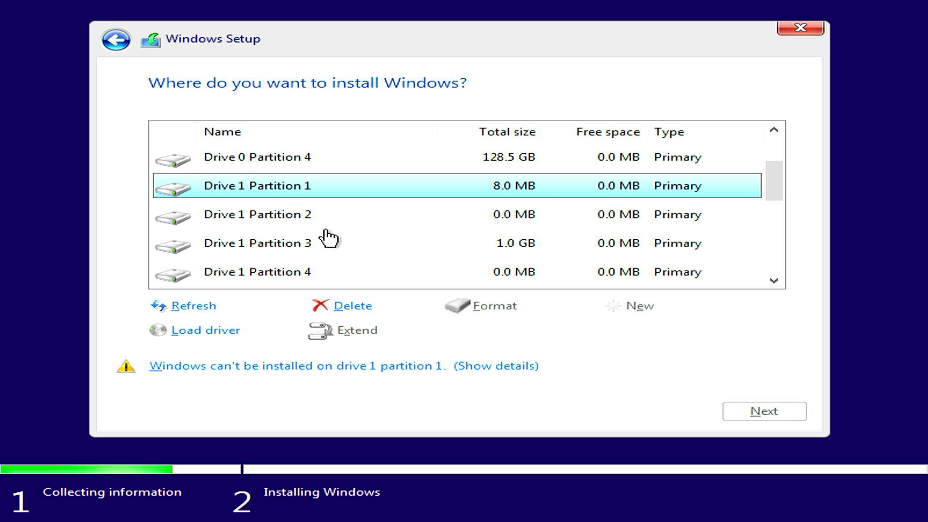
key("shift+F10")
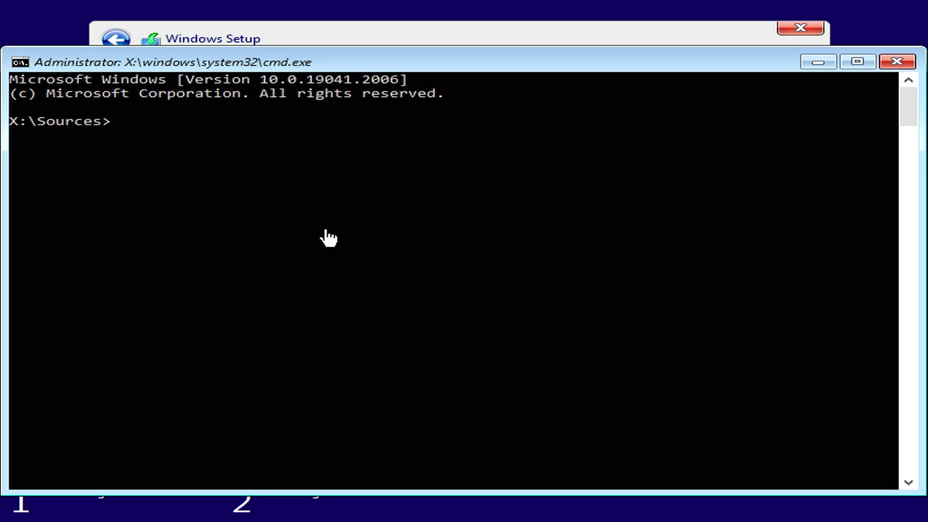
- Launch DiskPart and list the attached disks
type("diskpart")
key("Return")
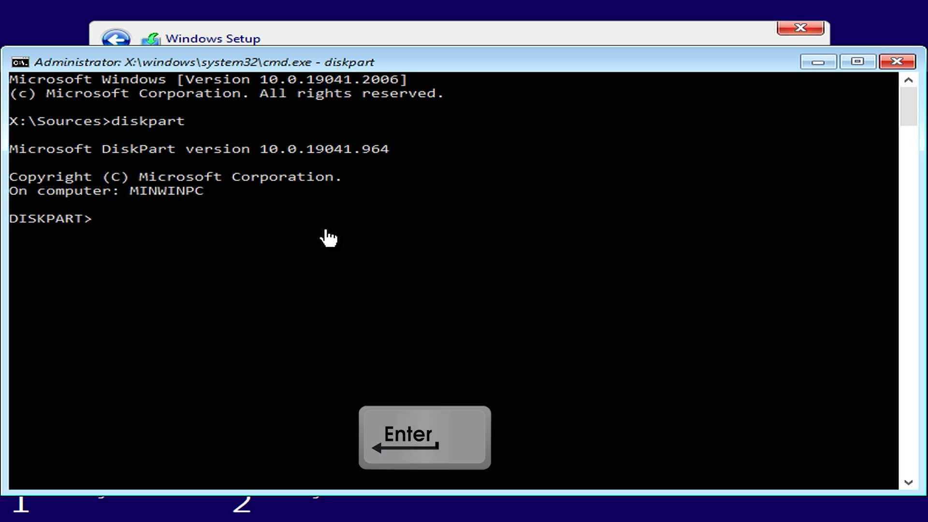
type("list disk")
key("Return")
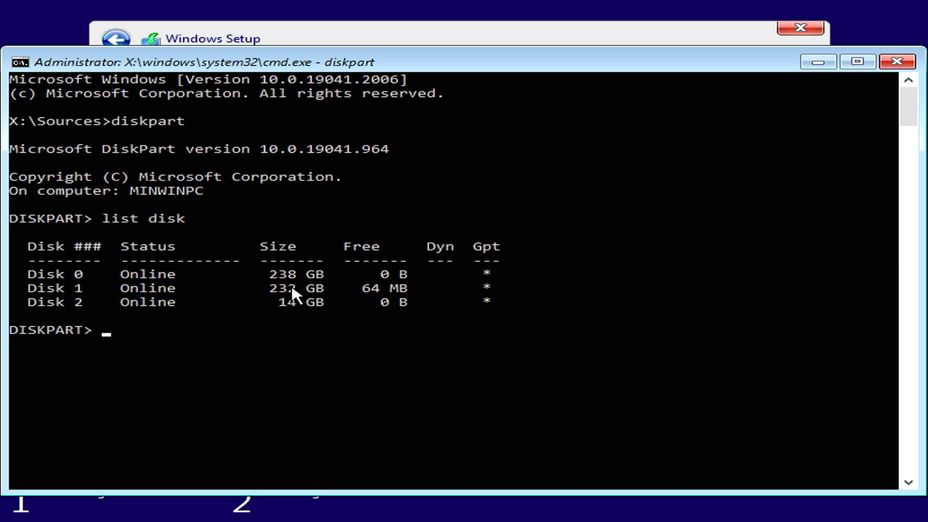
- Select Disk 1 (232 GB) and clean it to erase all its partitions
type("sel disk")
type("1")
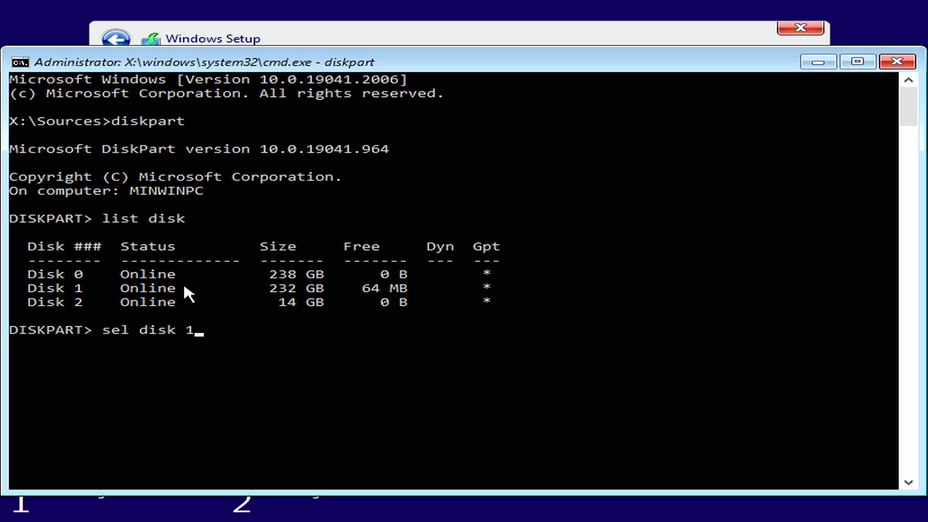
key("Return")
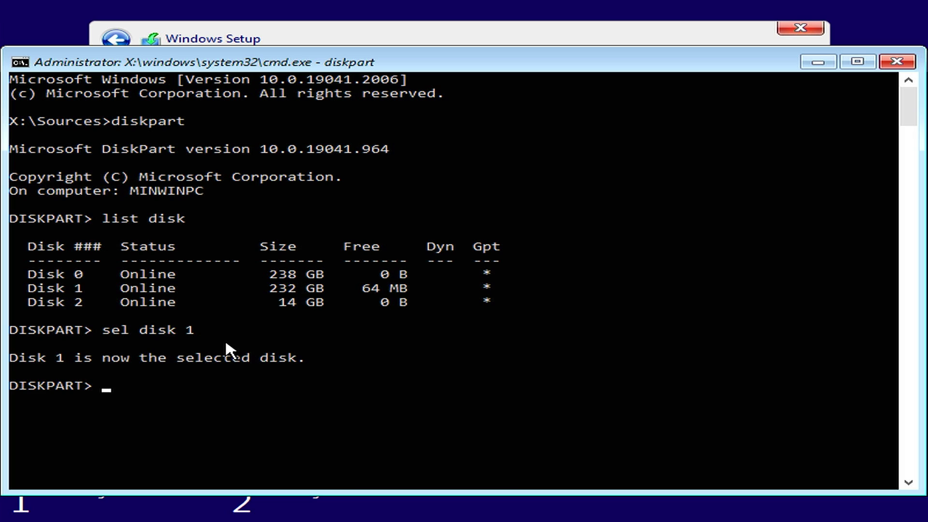
type("clean")
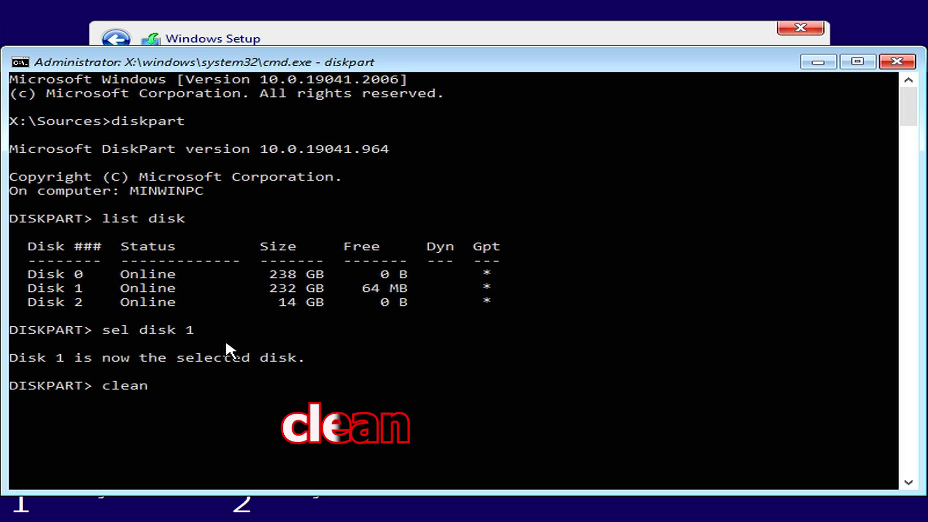
key("Return")
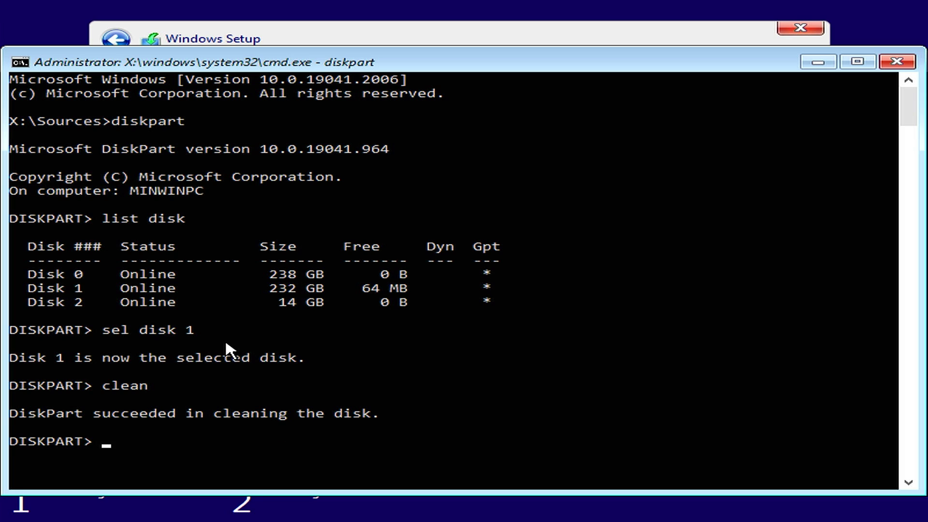
- Close the console, refresh, create a 238475 MB partition on Drive 1, and install there
left_click(897, 62)
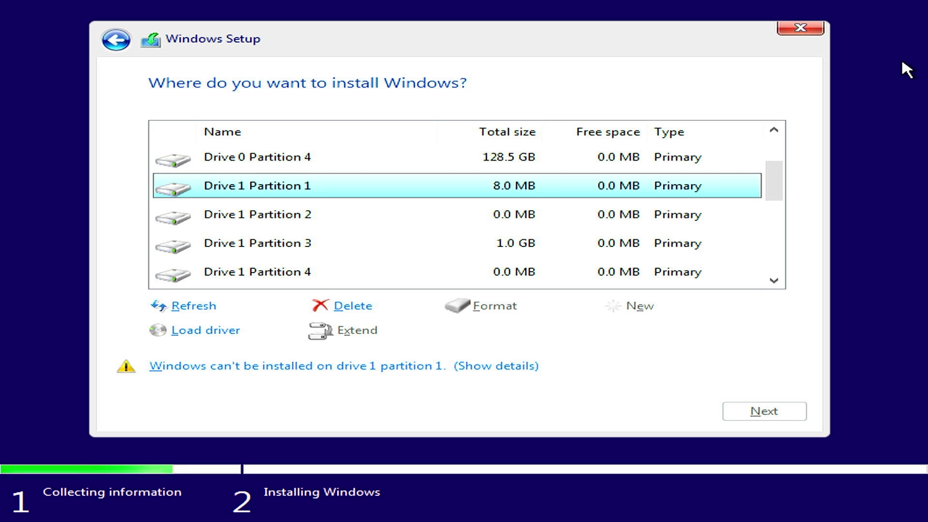
left_click(213, 307)
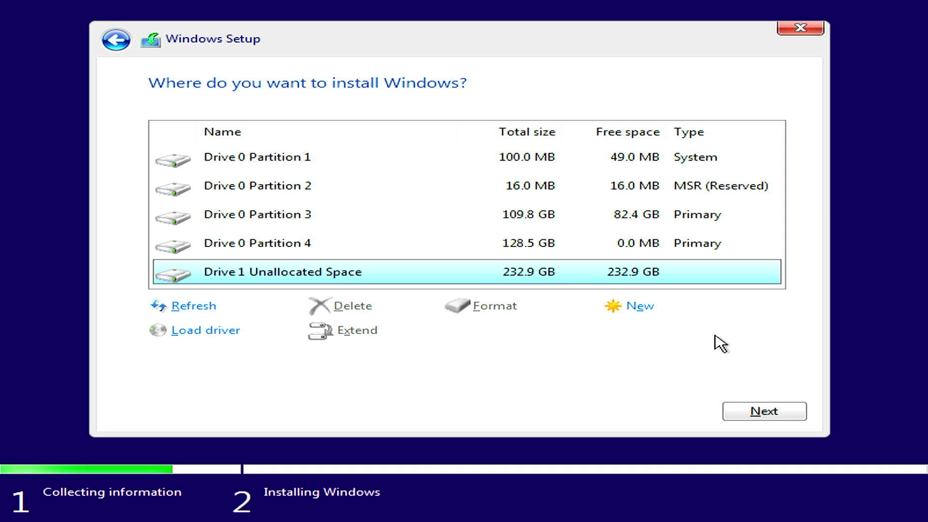
left_click(656, 314)
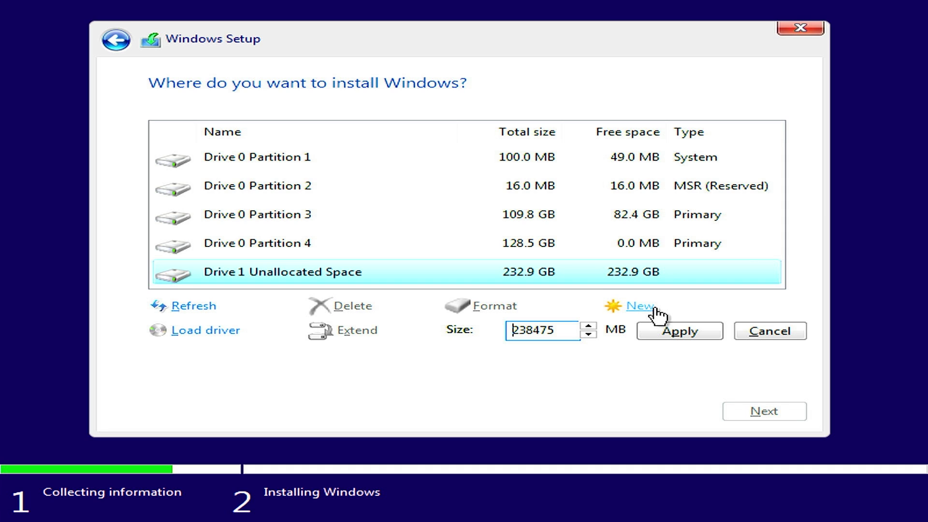
left_click(692, 333)
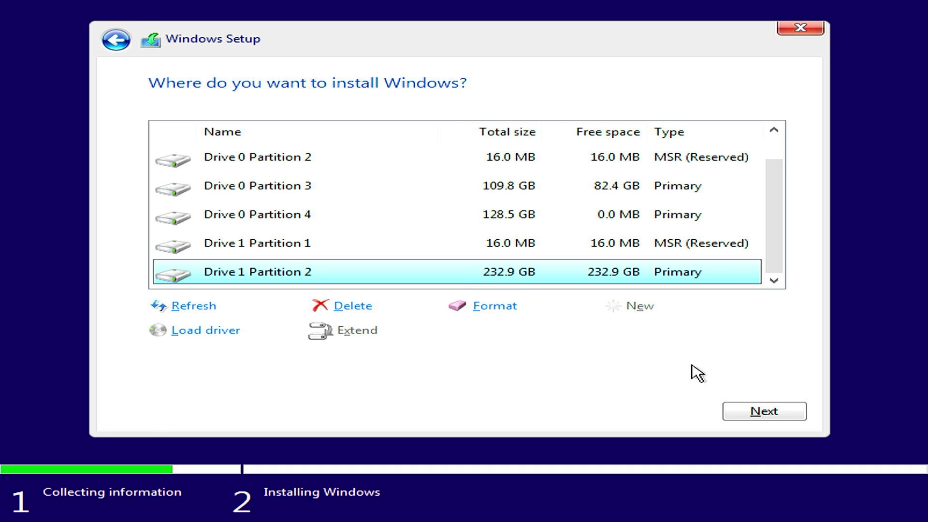
left_click(761, 410)
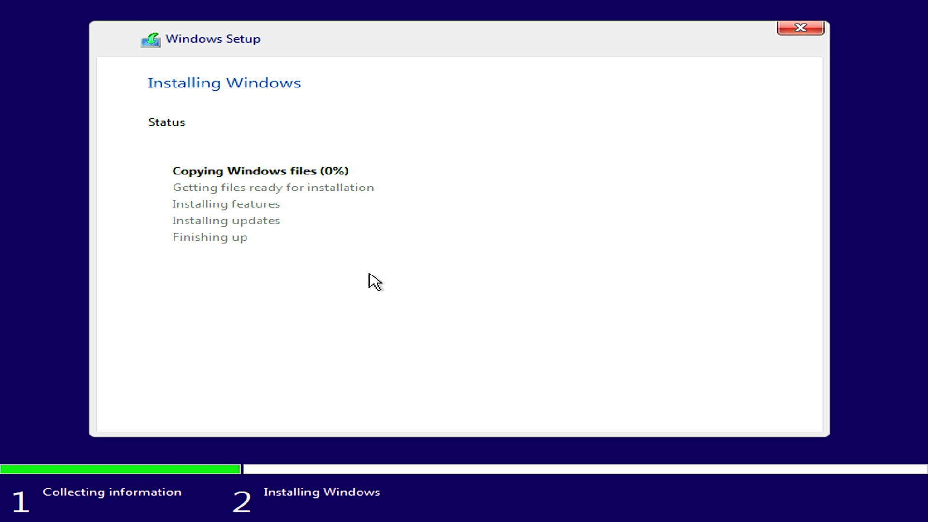